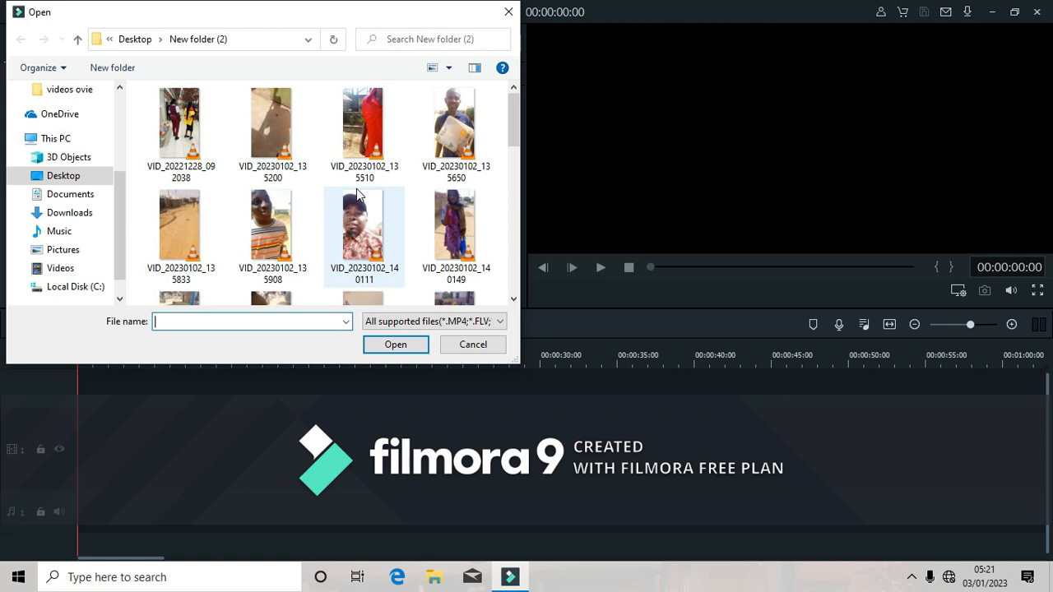
# Import the clips VID_20230102_135510, 135650, 135908, 140111 and 142206 from New folder (2) into the media library.
pyautogui.click(515, 286)
pyautogui.click(516, 287)
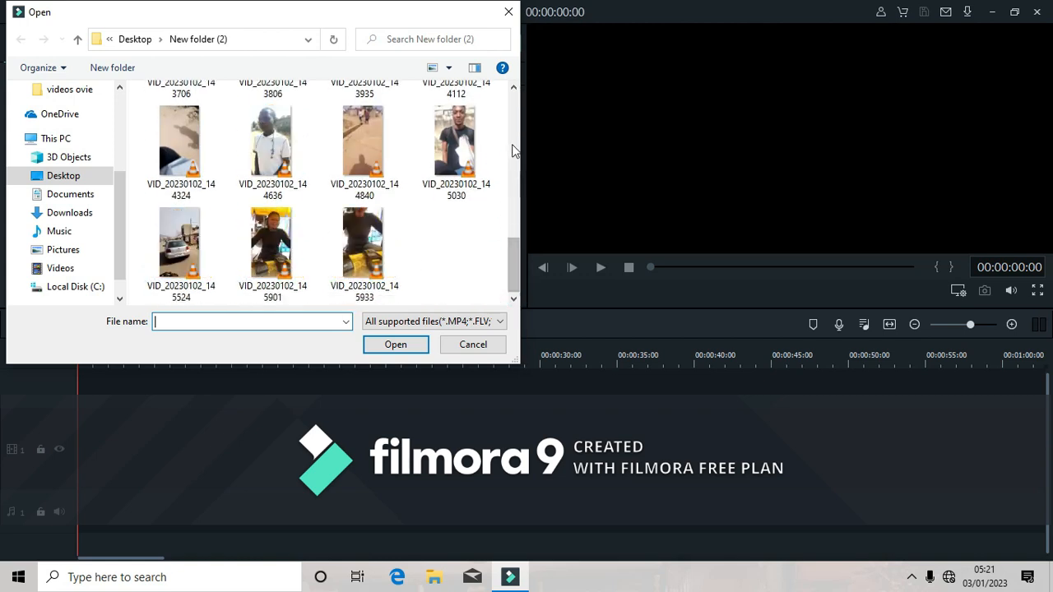
pyautogui.click(514, 107)
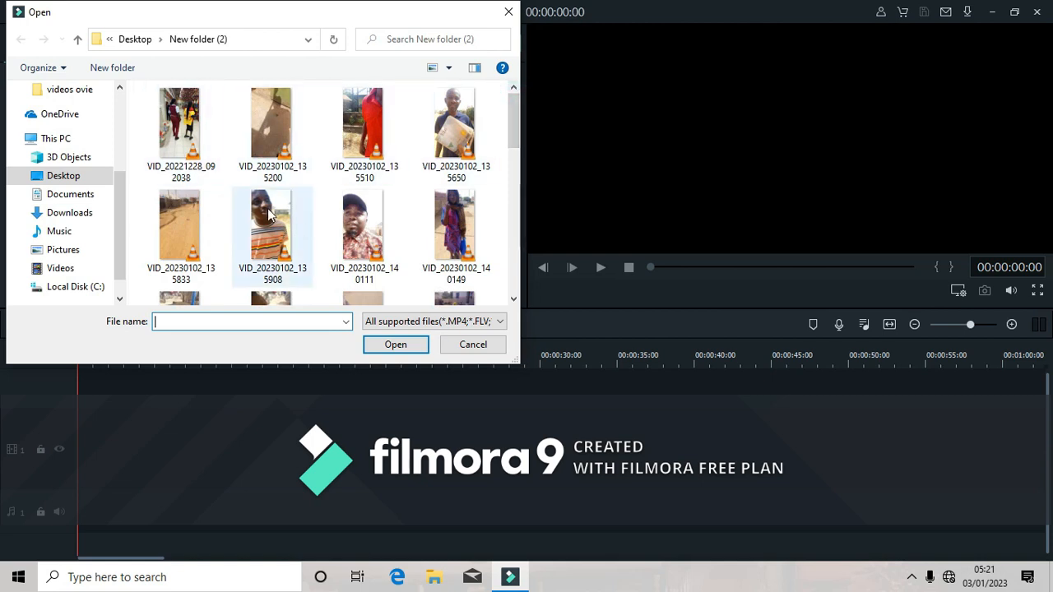
pyautogui.click(362, 227)
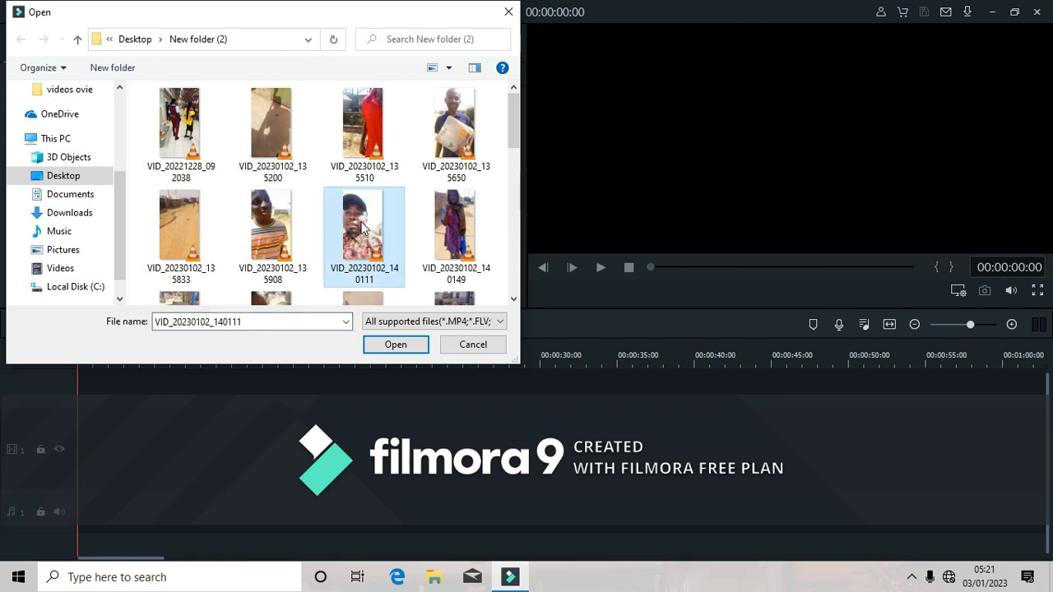
pyautogui.keyDown('ctrl'); pyautogui.click(304, 213); pyautogui.keyUp('ctrl')
pyautogui.keyDown('ctrl'); pyautogui.click(358, 148); pyautogui.keyUp('ctrl')
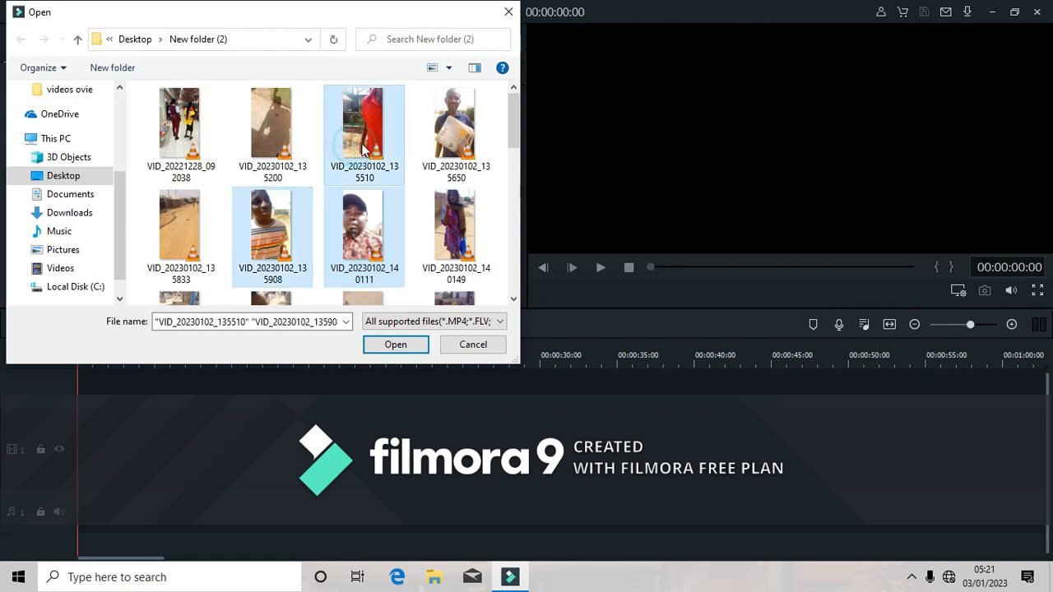
pyautogui.keyDown('ctrl'); pyautogui.click(451, 136); pyautogui.keyUp('ctrl')
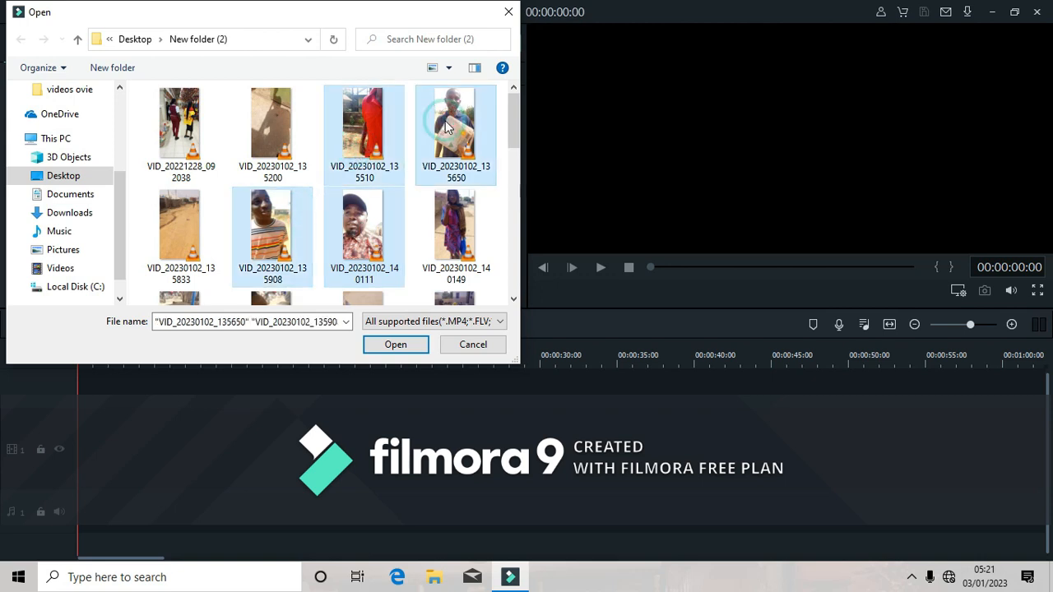
pyautogui.click(513, 299)
pyautogui.click(513, 299)
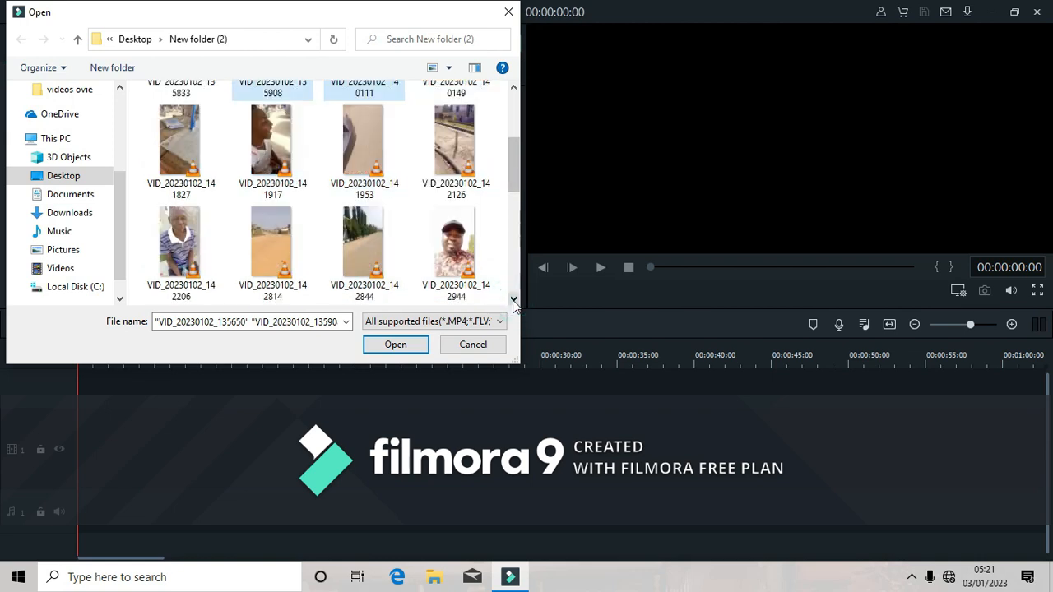
pyautogui.keyDown('ctrl'); pyautogui.click(176, 252); pyautogui.keyUp('ctrl')
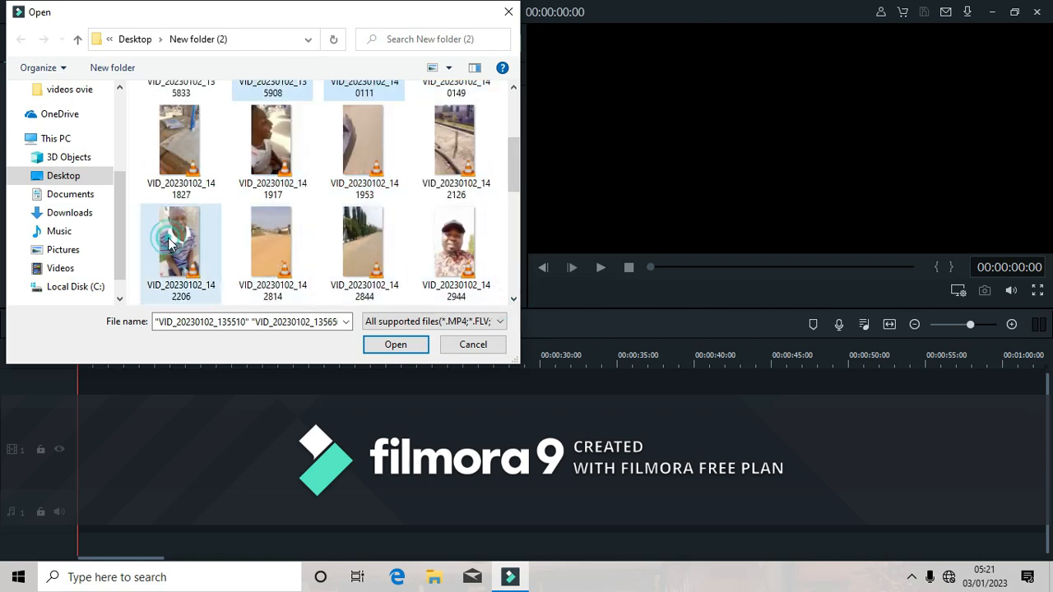
pyautogui.click(384, 344)
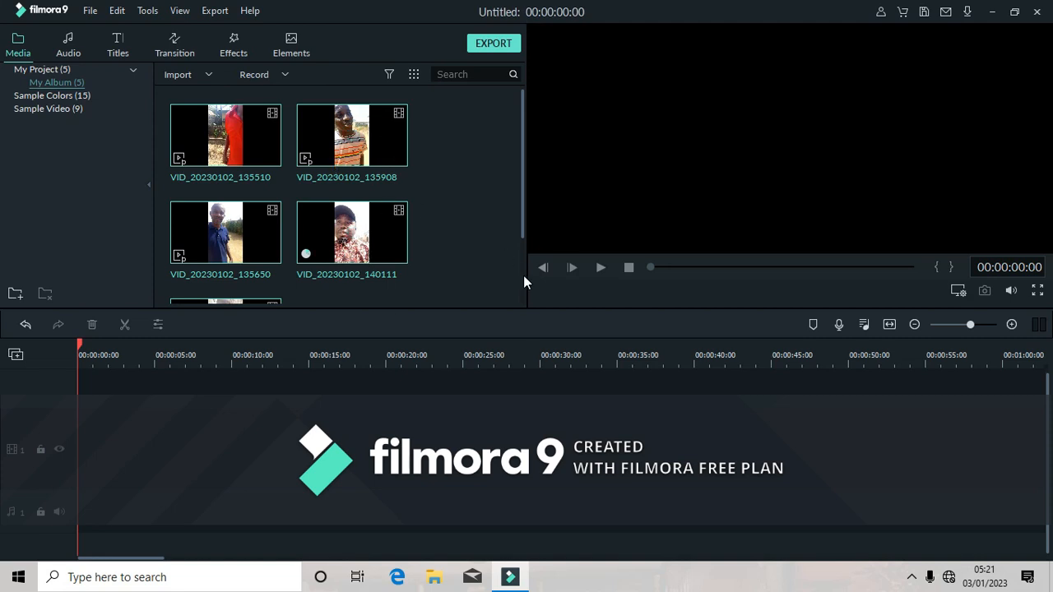
# Add VID_20230102_140111 to the timeline and match the project settings to the media.
pyautogui.scroll(-3, 523, 279)
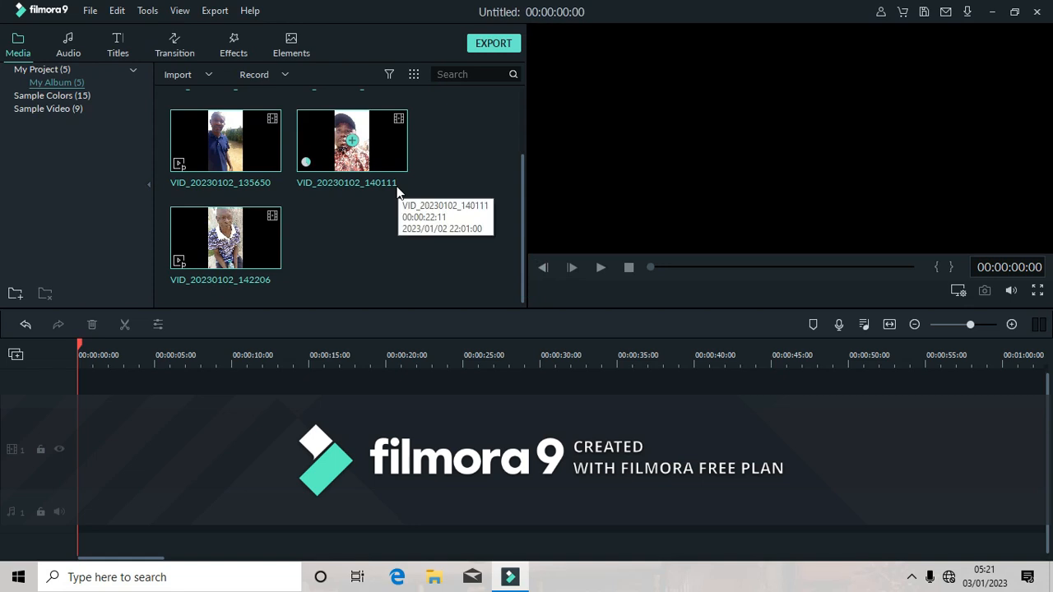
pyautogui.click(352, 141)
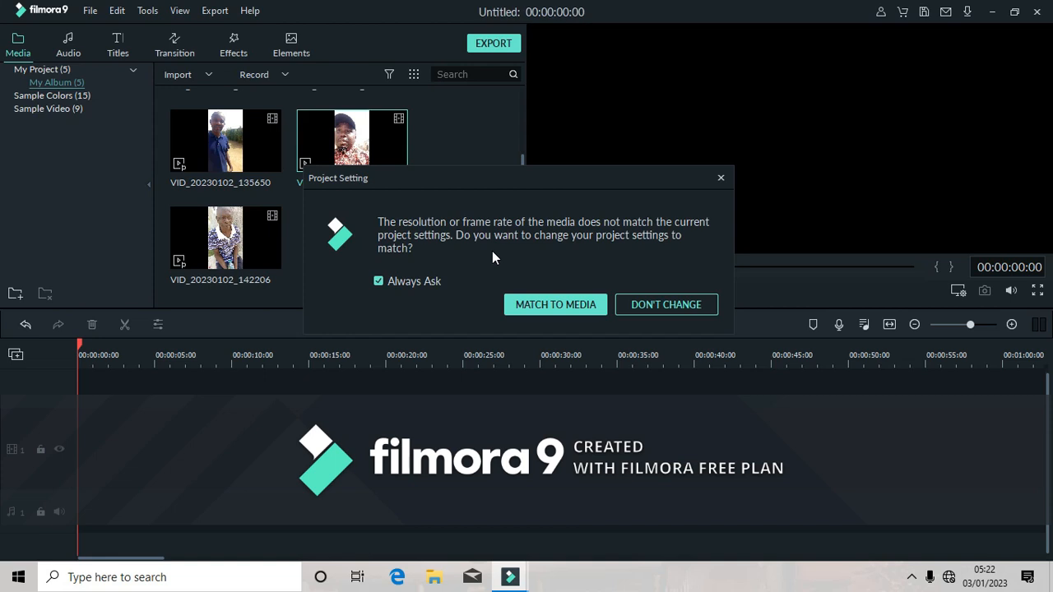
pyautogui.click(538, 308)
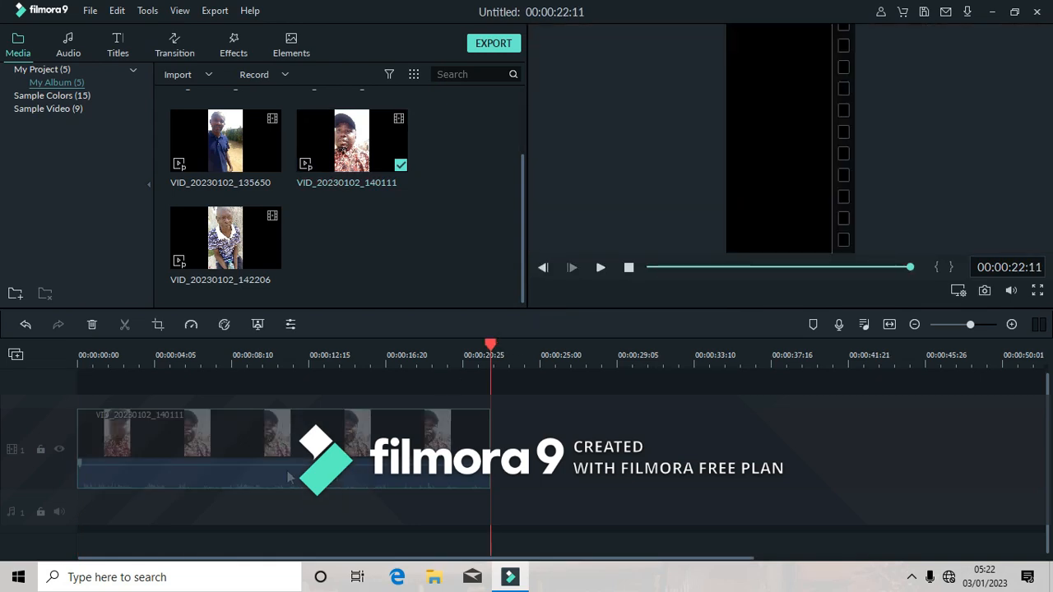
# Preview the timeline clip from near its start.
pyautogui.click(83, 359)
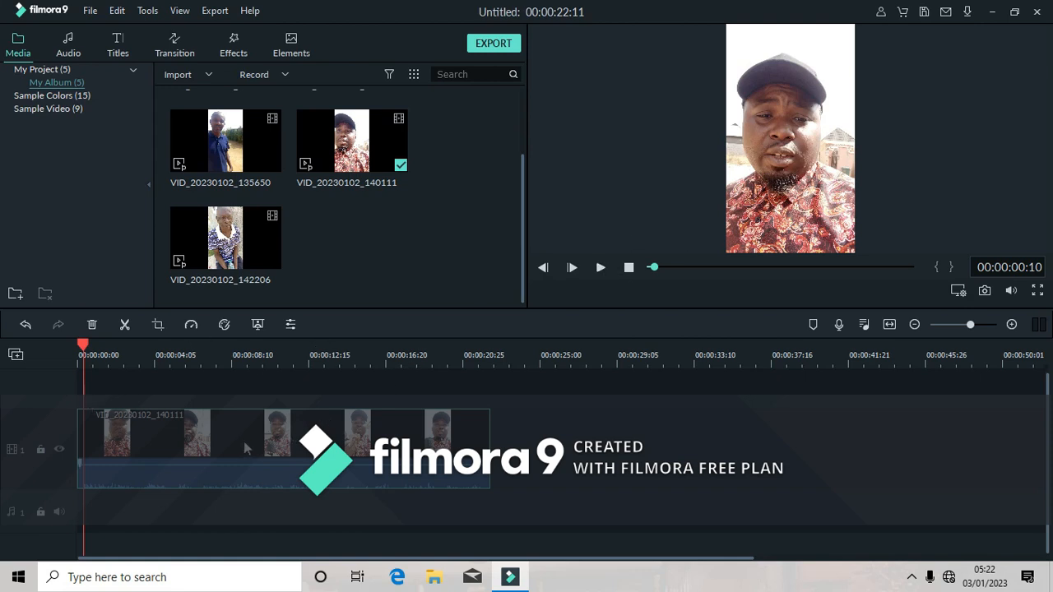
pyautogui.click(598, 267)
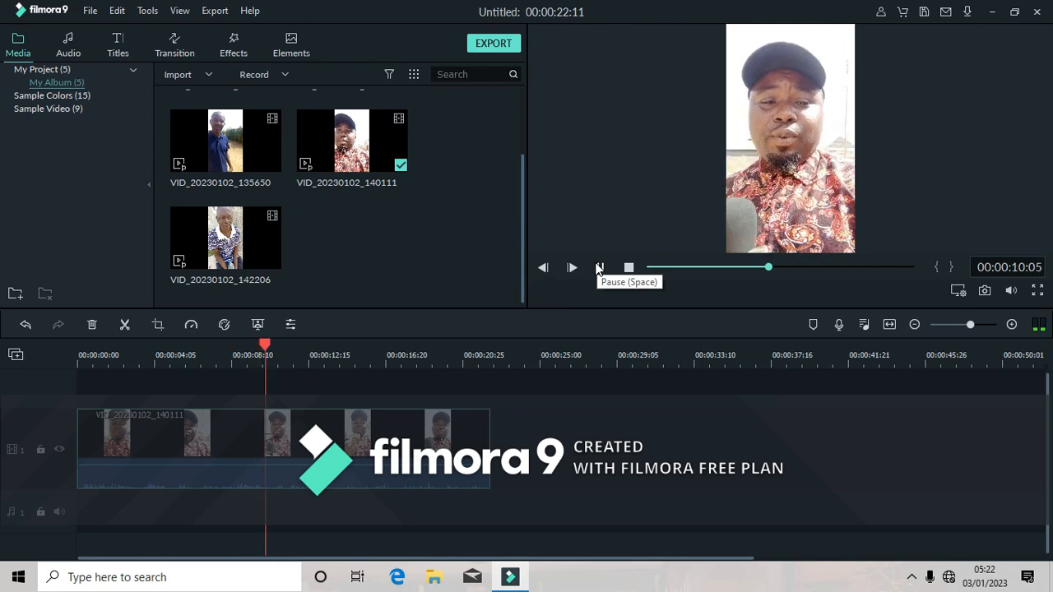
pyautogui.click(599, 268)
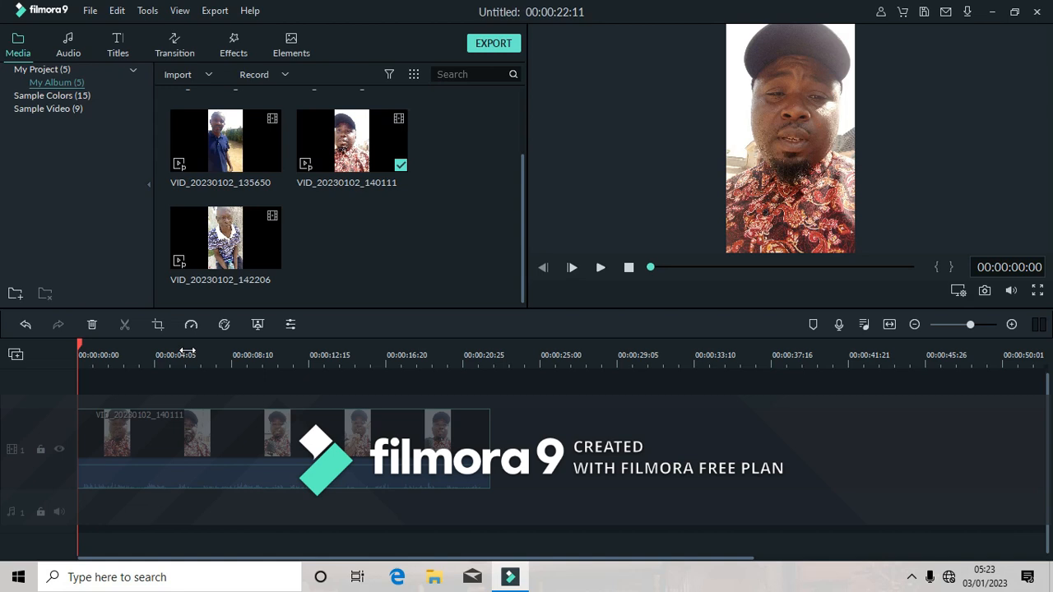
# Play the clip from the beginning, stop at about five seconds and split it at 00:00:05:11.
pyautogui.click(600, 268)
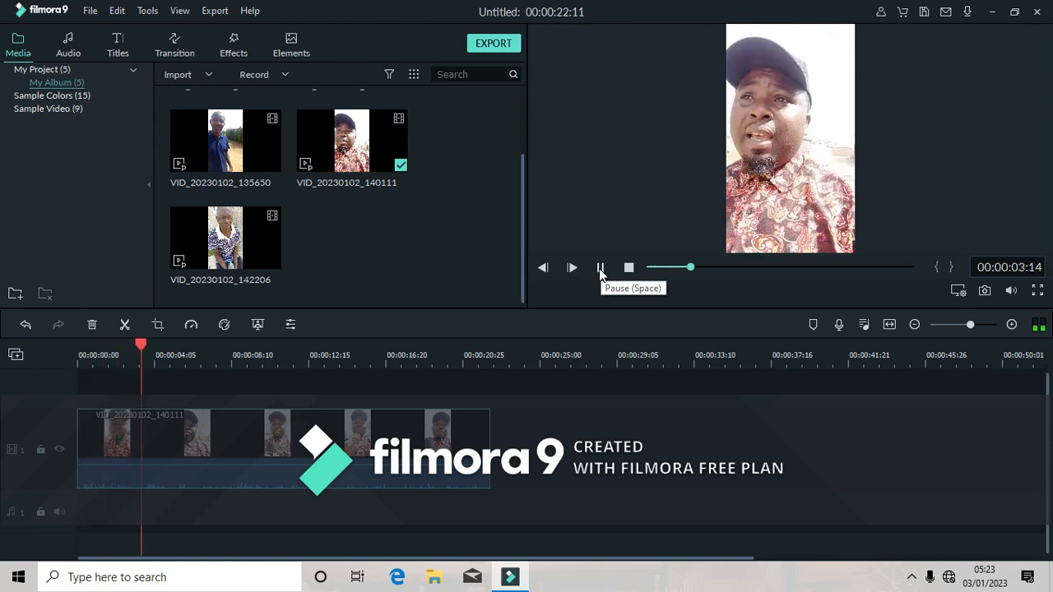
pyautogui.click(600, 268)
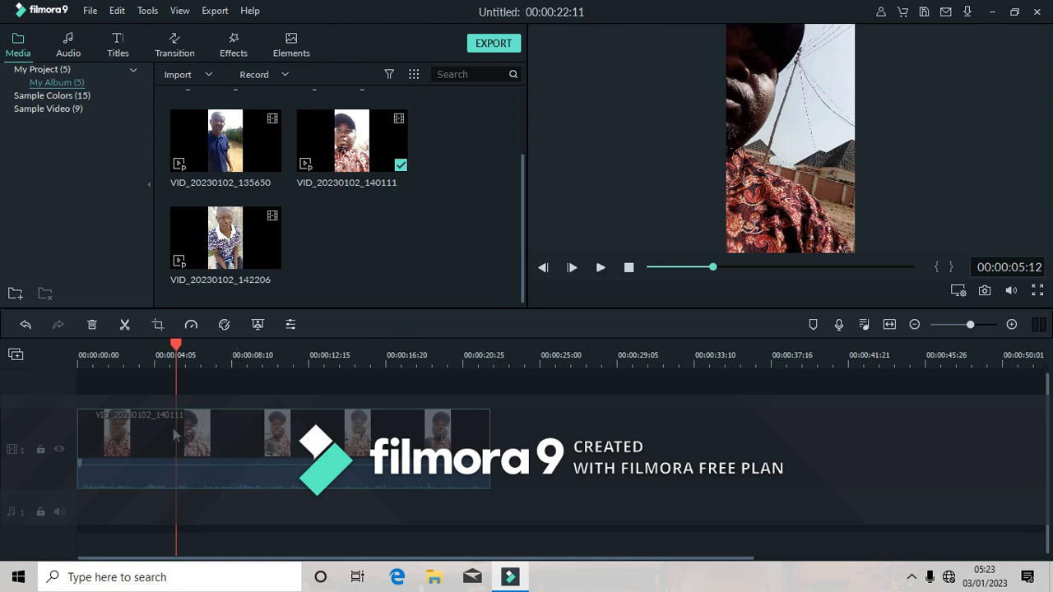
pyautogui.click(126, 325)
pyautogui.click(127, 325)
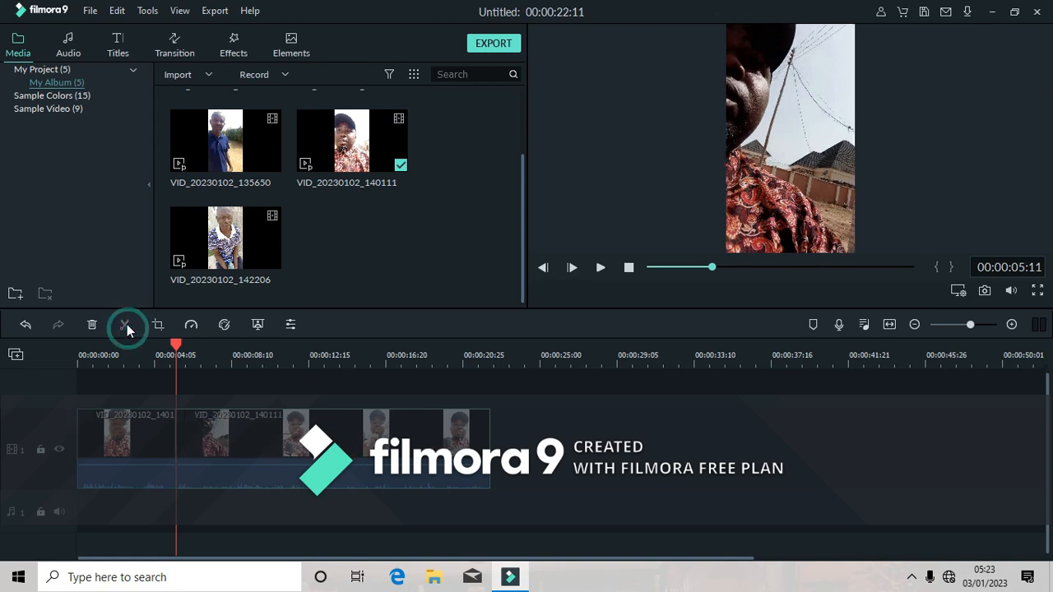
pyautogui.click(127, 324)
# Delete the segment before the cut and move the remaining clip to the start of the timeline.
pyautogui.click(142, 435)
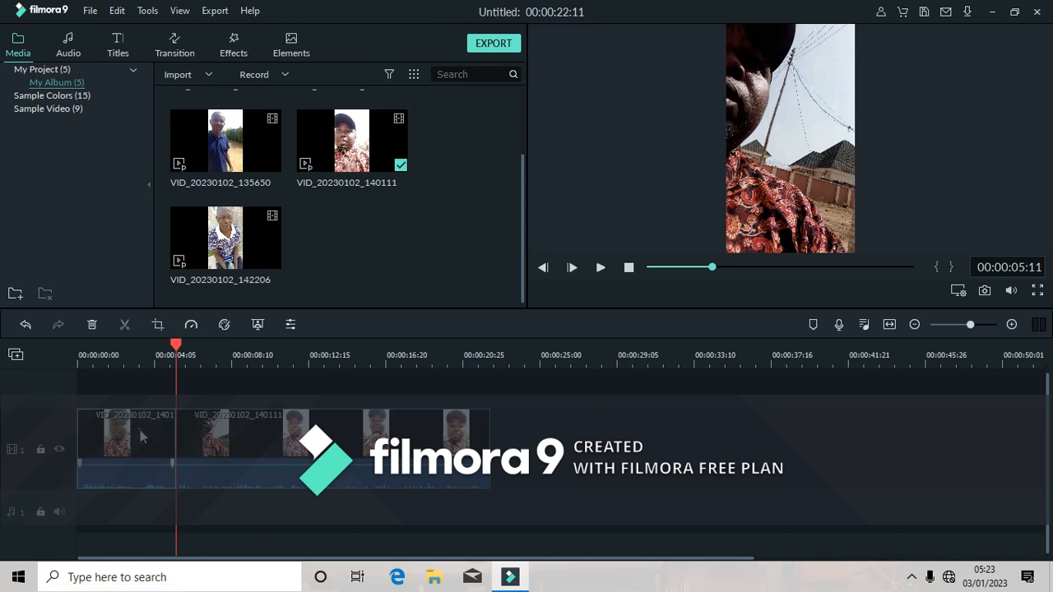
pyautogui.press('Delete')
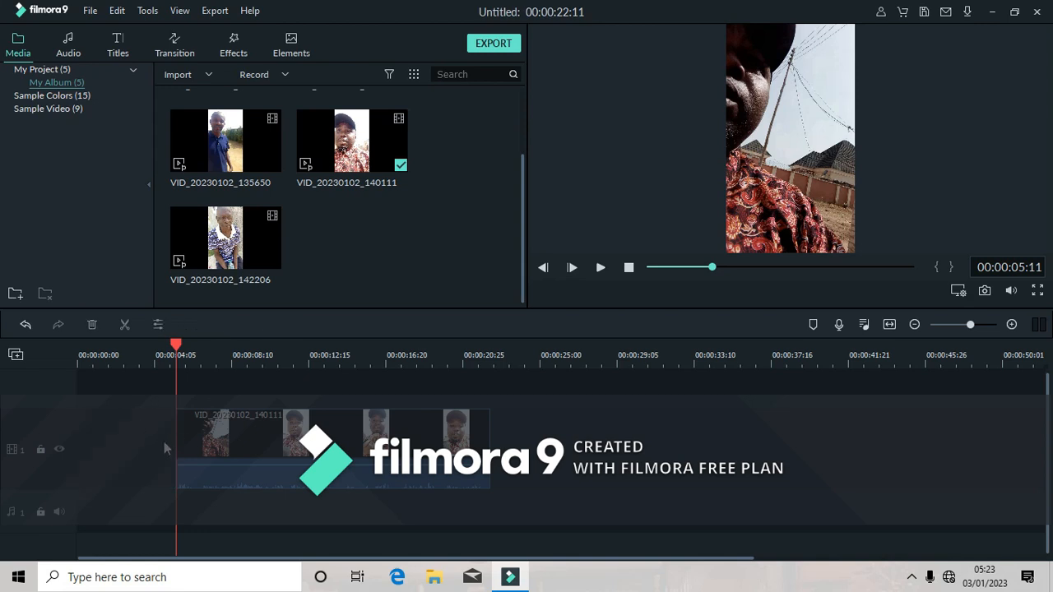
pyautogui.hotkey('ctrl', 'z')
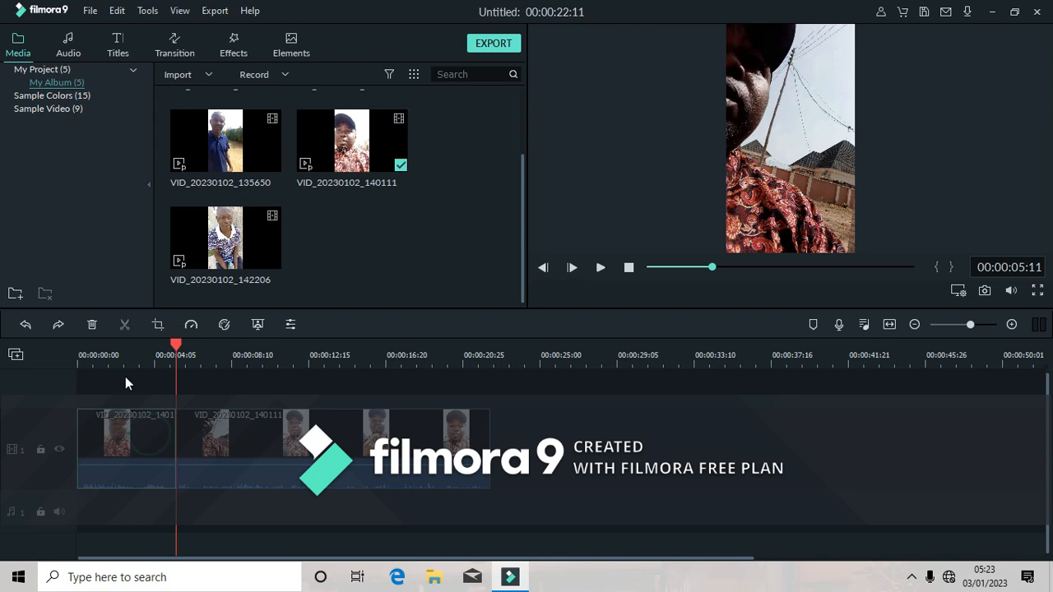
pyautogui.click(91, 326)
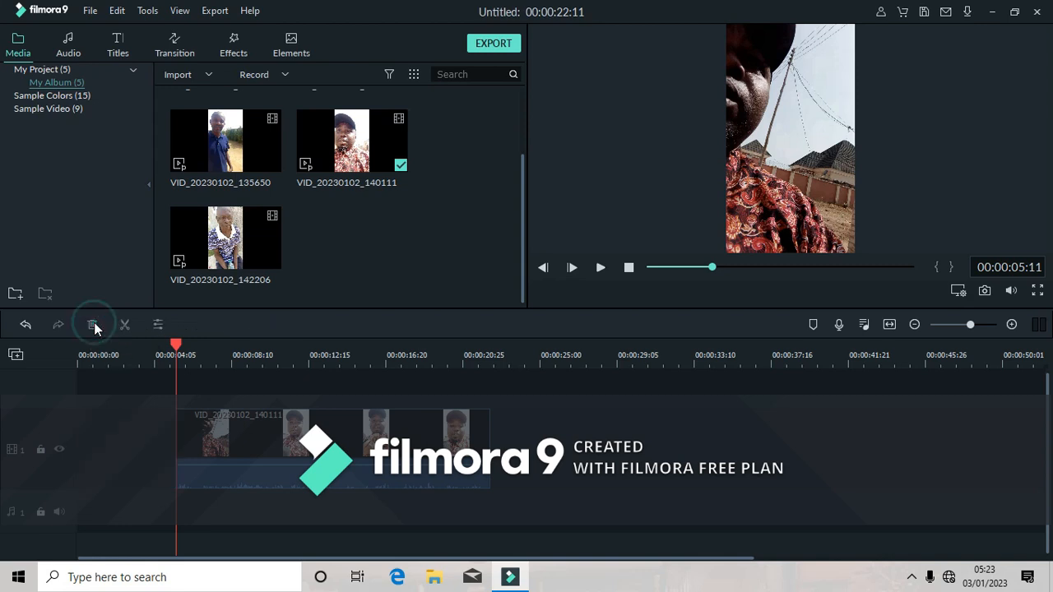
pyautogui.moveTo(220, 433); pyautogui.dragTo(120, 427)
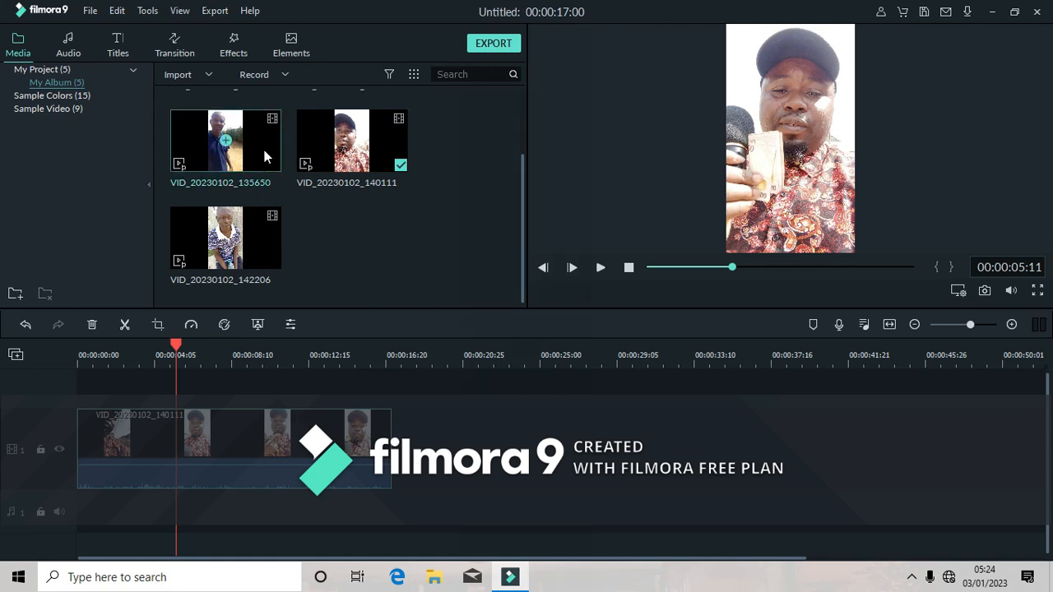
# Place VID_20230102_135650 on the video track directly after the first clip and play the sequence.
pyautogui.click(396, 362)
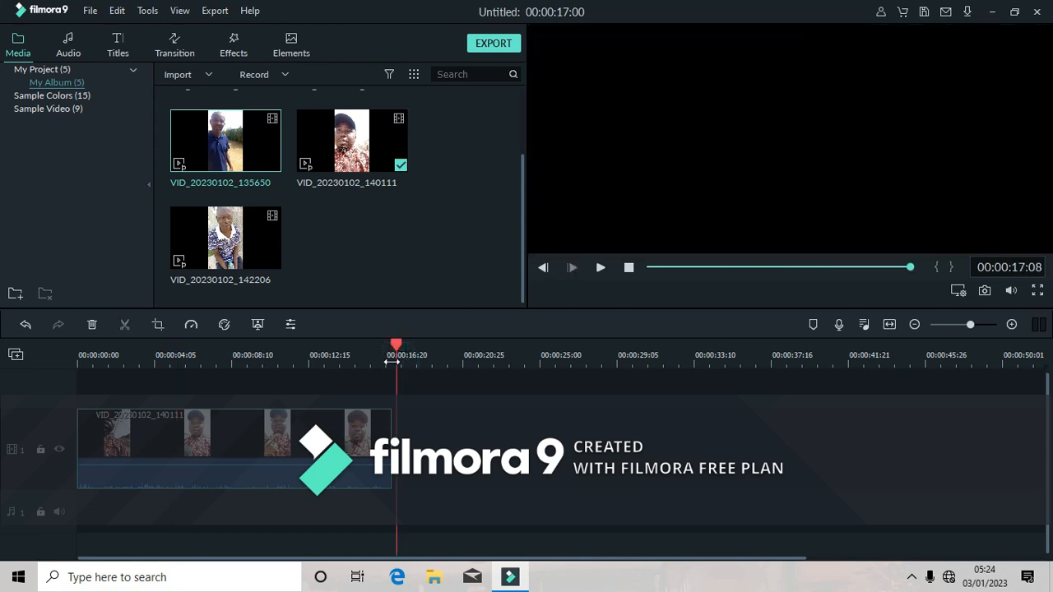
pyautogui.click(388, 361)
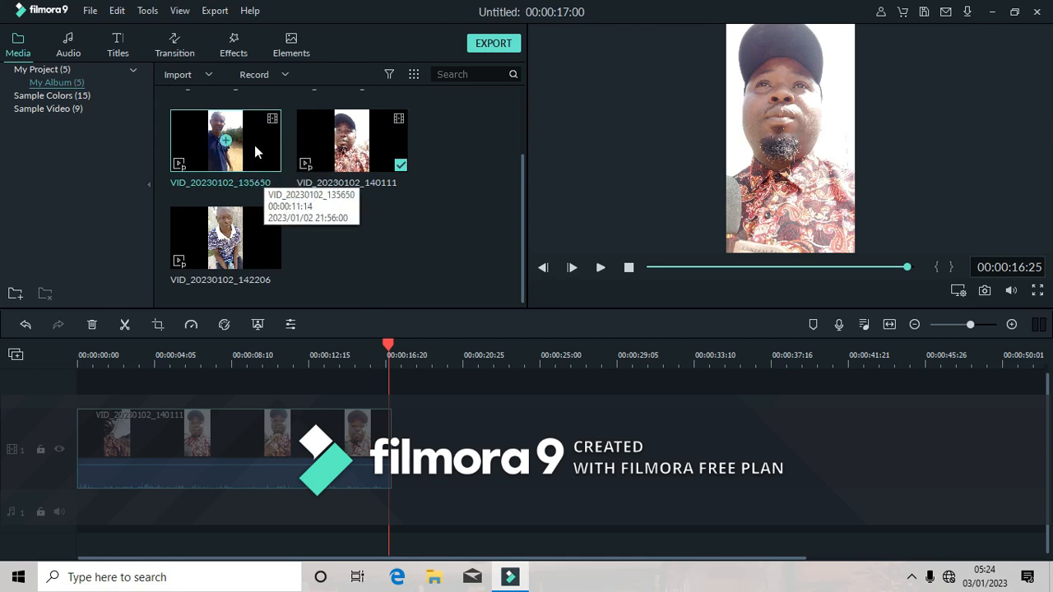
pyautogui.moveTo(254, 145); pyautogui.dragTo(432, 394)
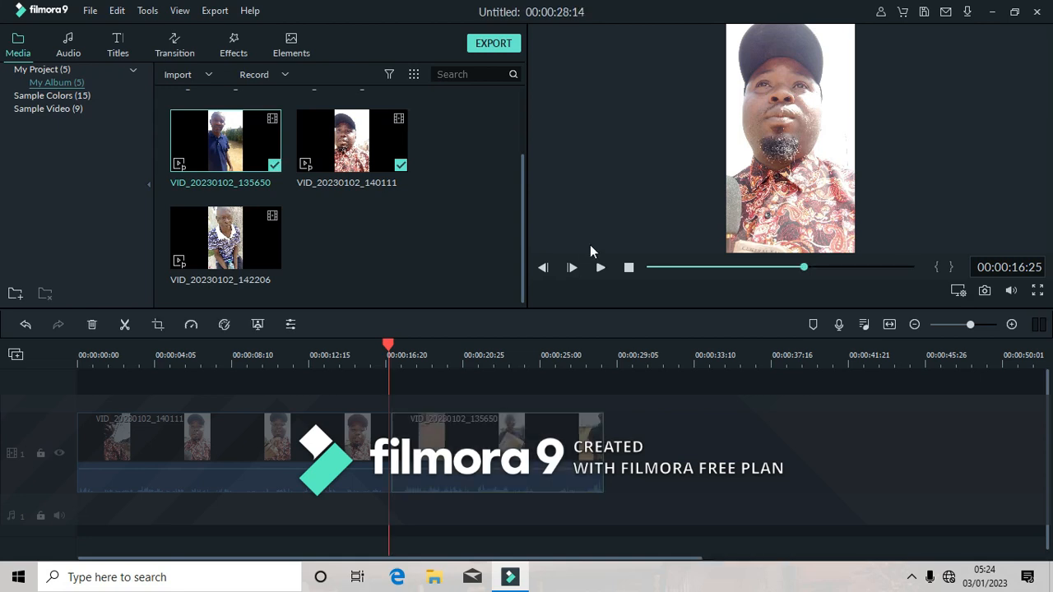
pyautogui.click(601, 267)
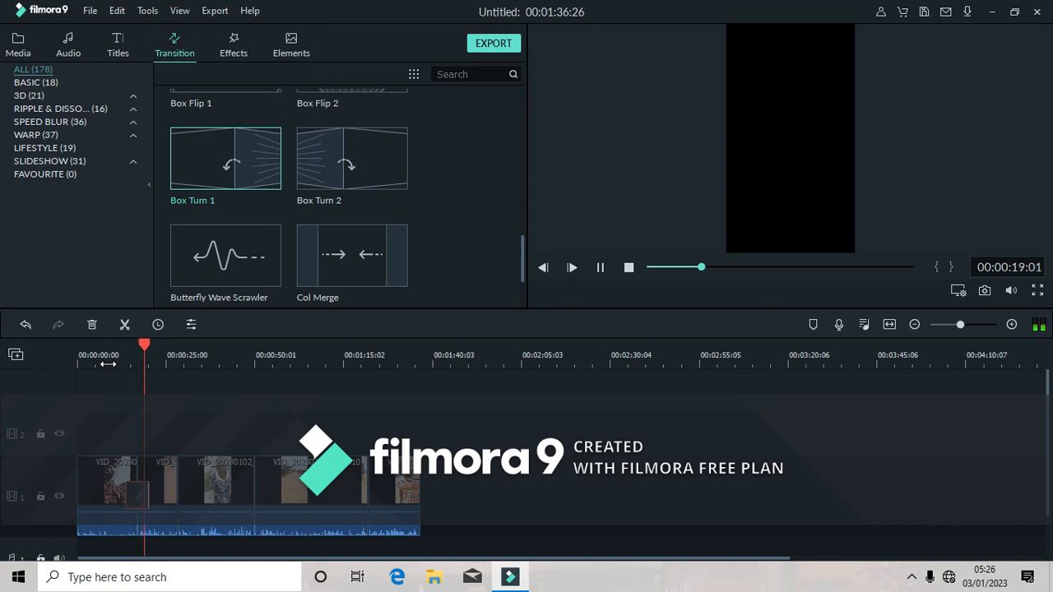
# Export the project as an MP4 file named "basic lesson 1" and pause the conversion.
pyautogui.click(494, 43)
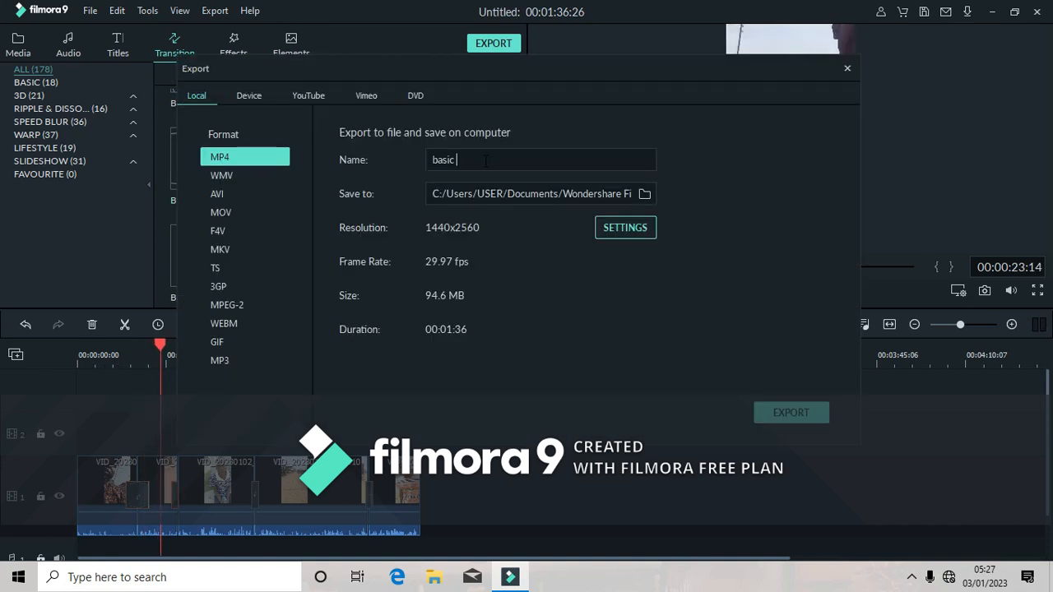
pyautogui.write('lesso')
pyautogui.write('n')
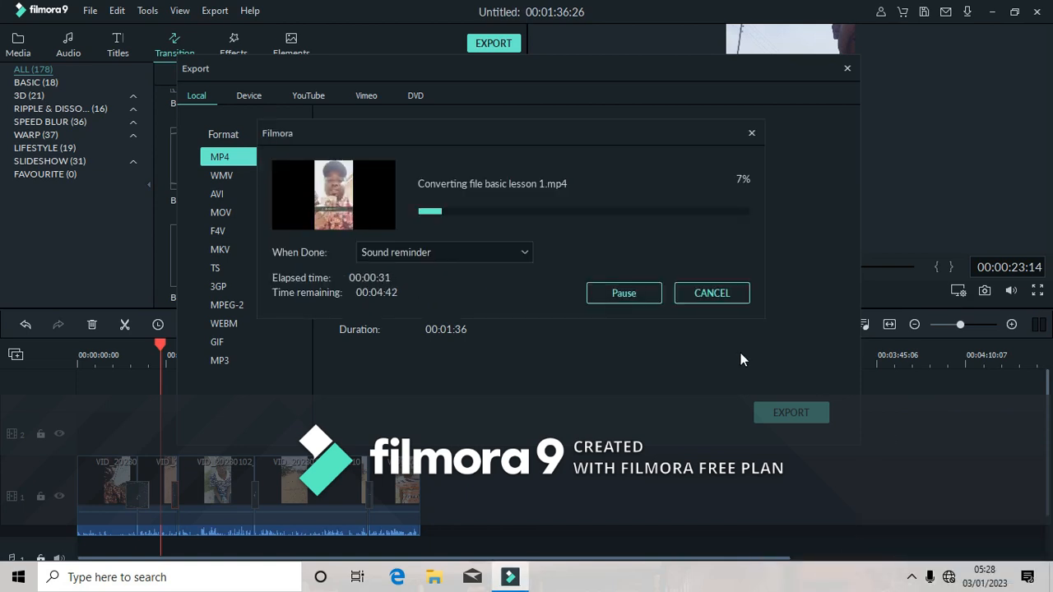
pyautogui.click(638, 294)
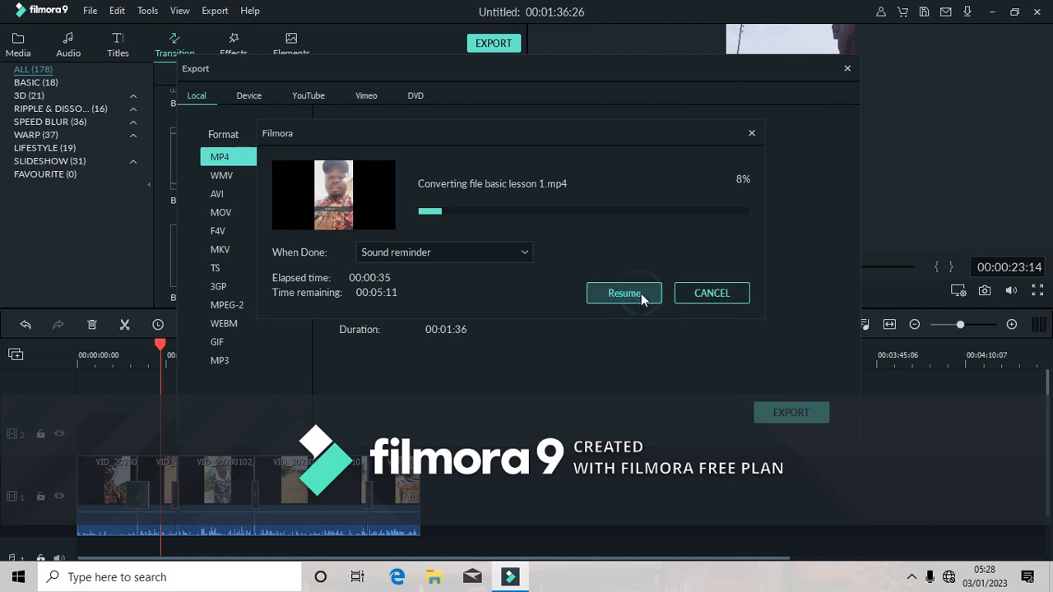
pyautogui.click(911, 576)
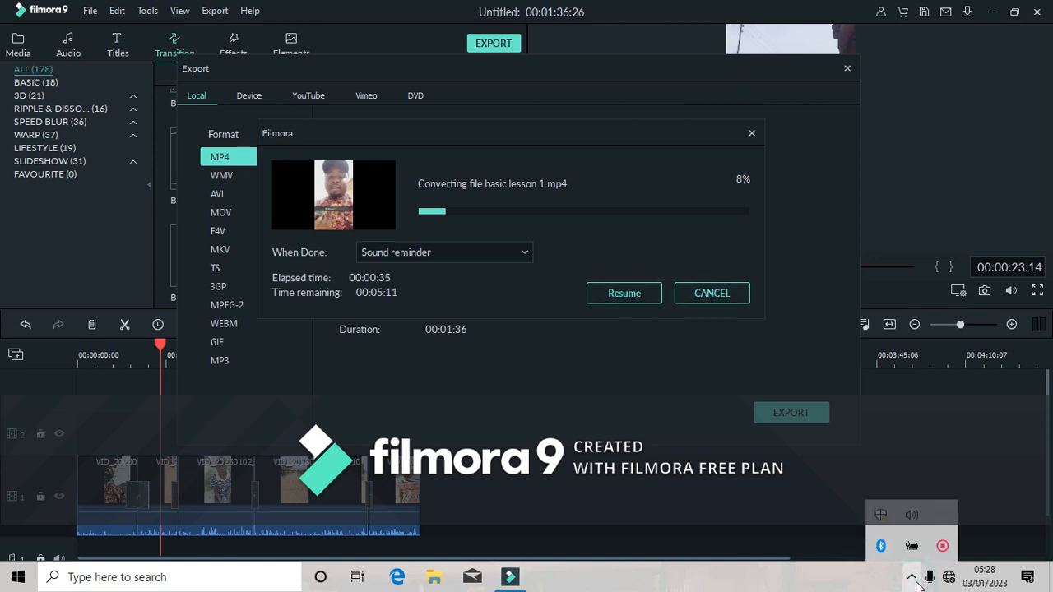
pyautogui.rightClick(943, 545)
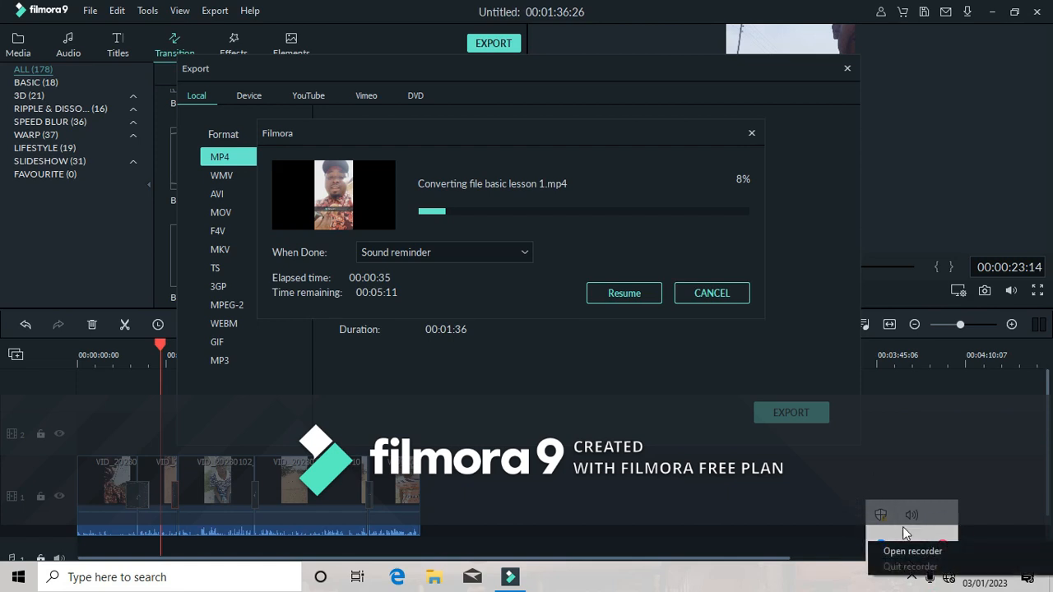
pyautogui.click(911, 551)
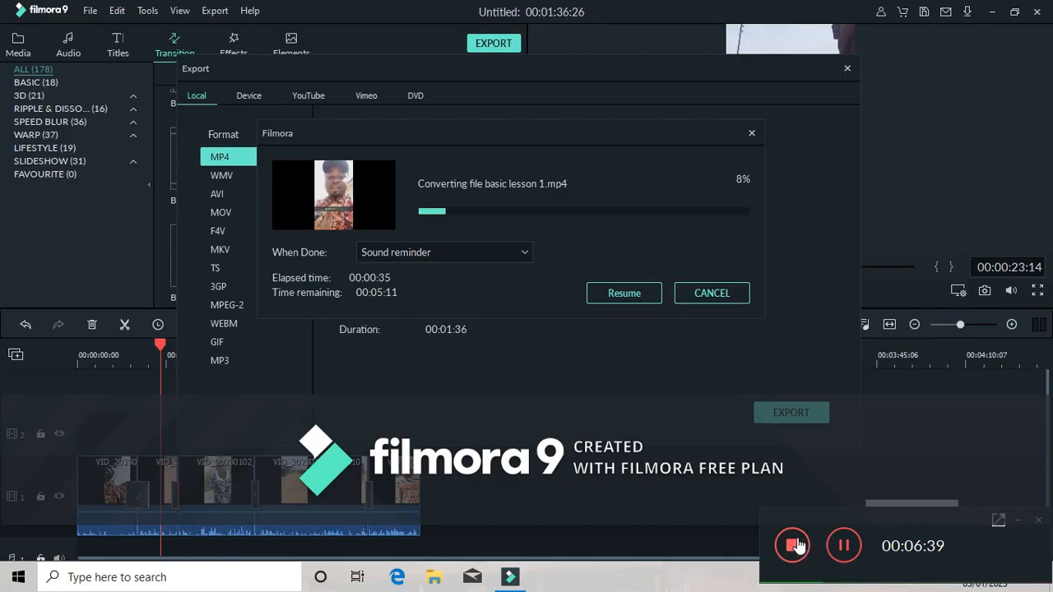